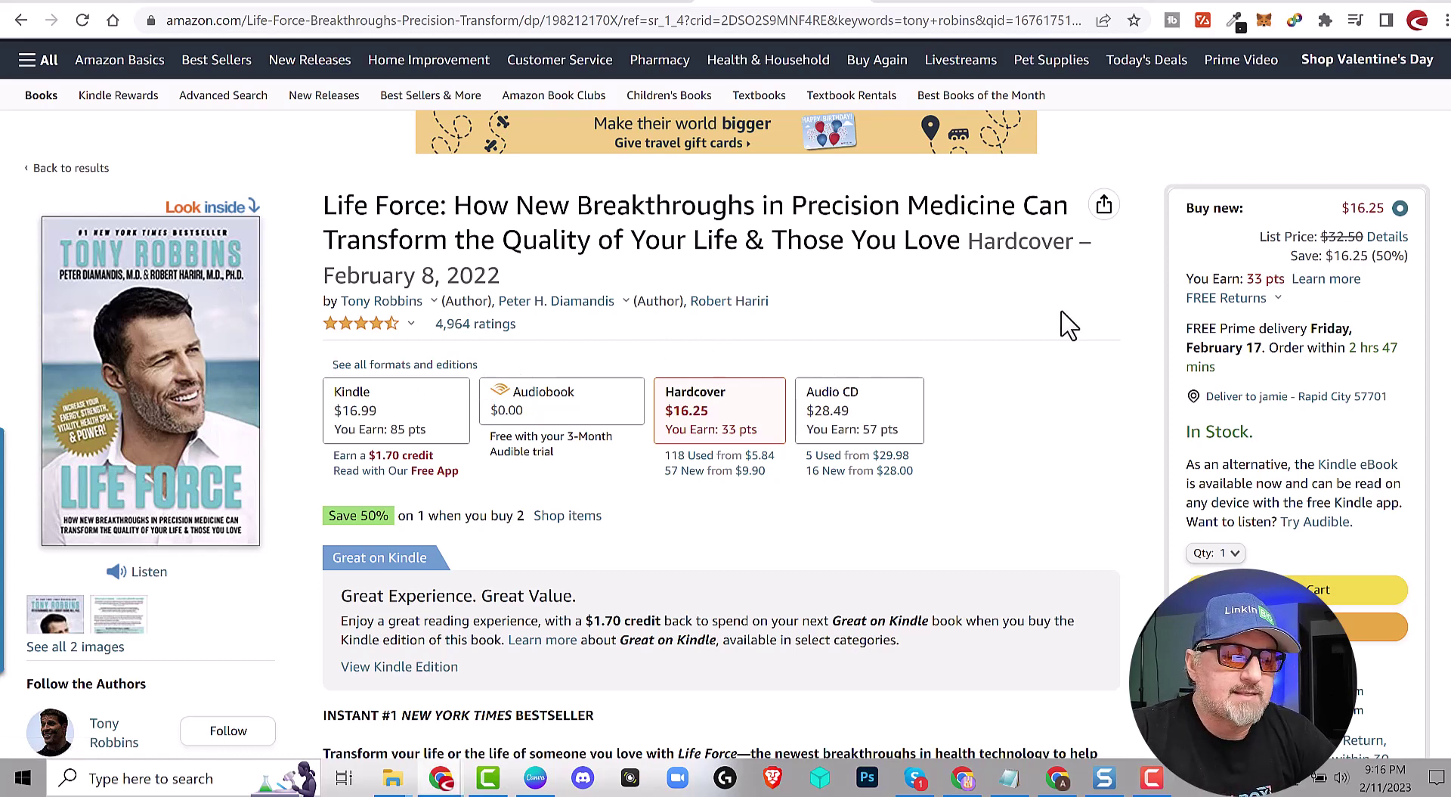
# Scroll down to the Life Force description on Amazon and select all six paragraphs.
pyautogui.scroll(-1, 1067, 326)
pyautogui.scroll(-3, 1067, 327)
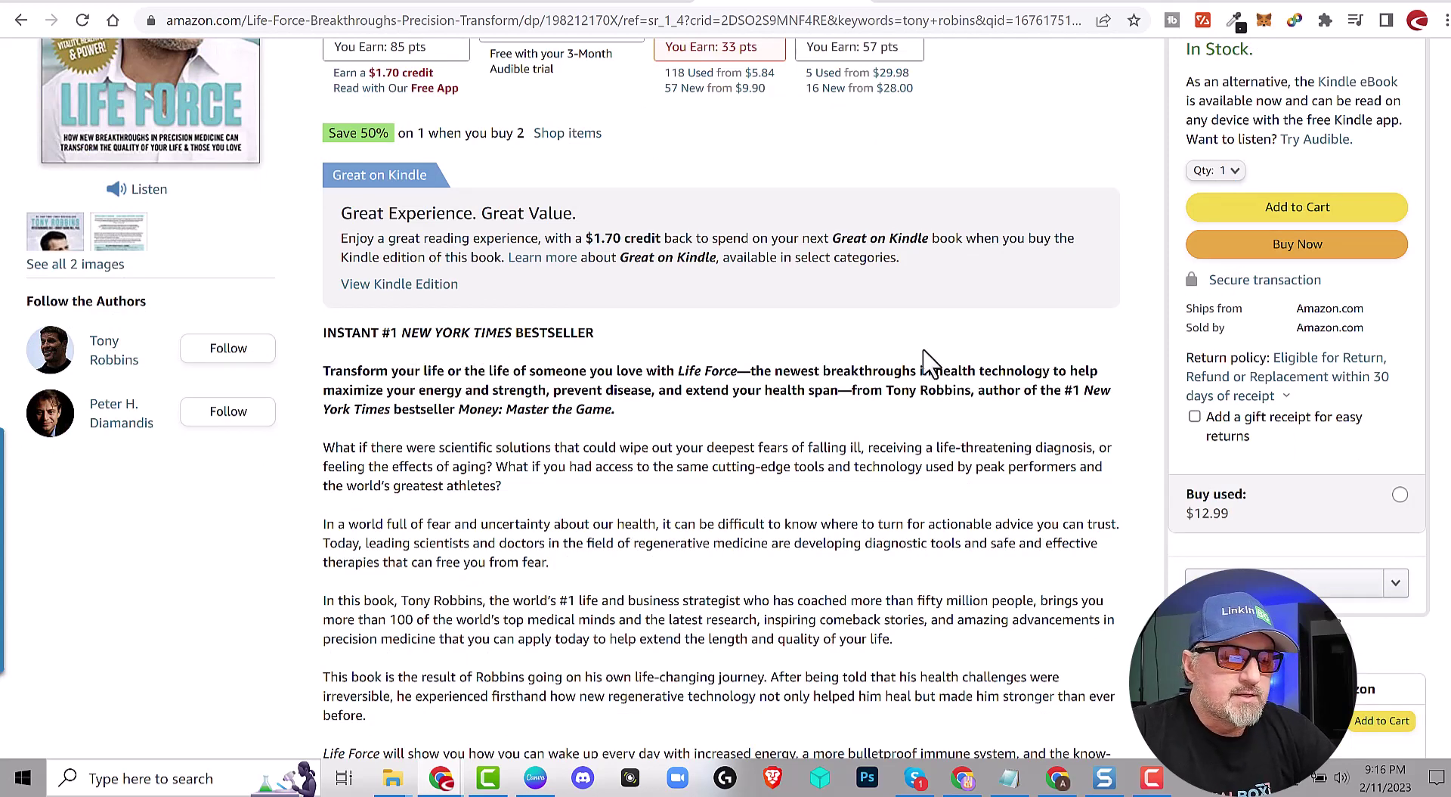
pyautogui.scroll(-1, 911, 348)
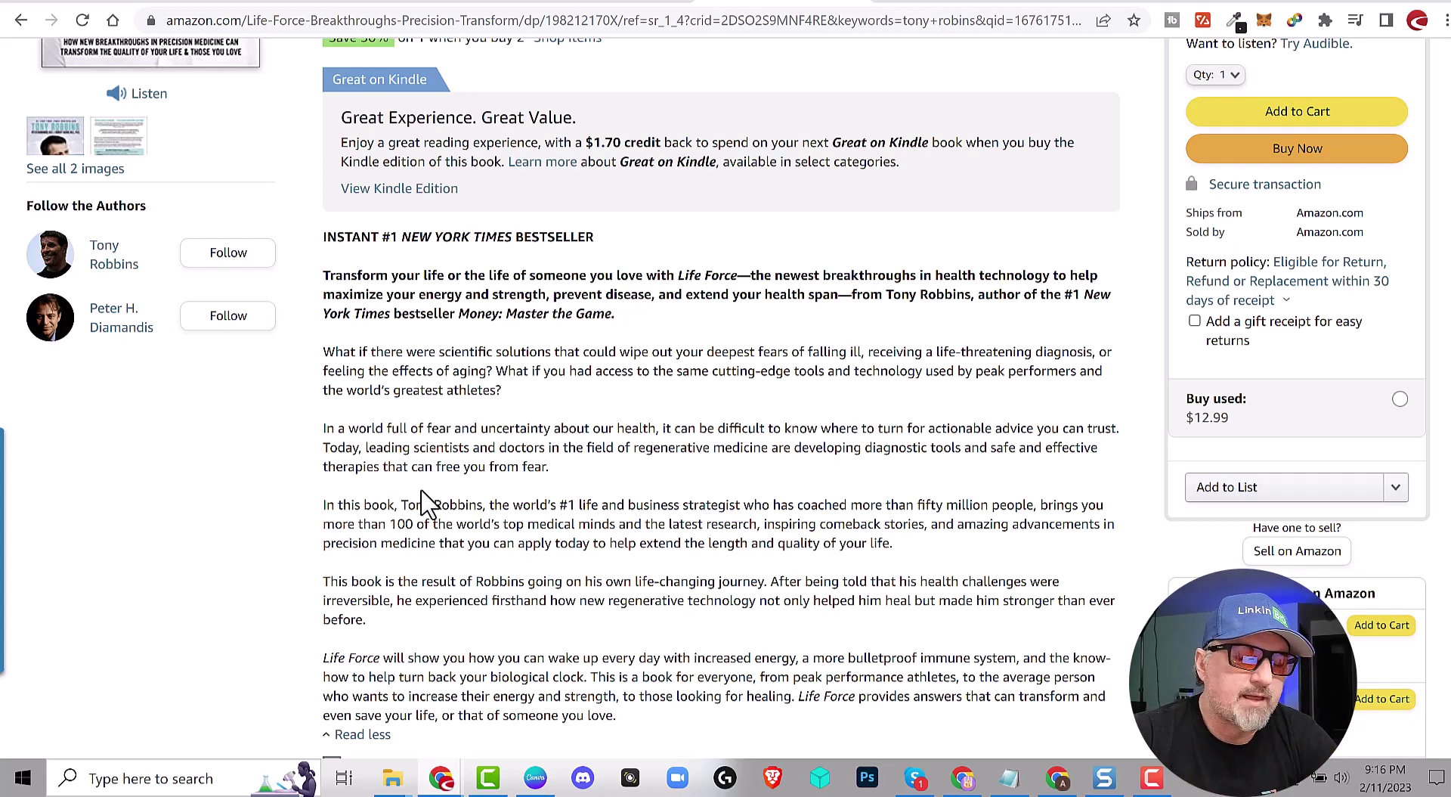
pyautogui.scroll(-1, 486, 503)
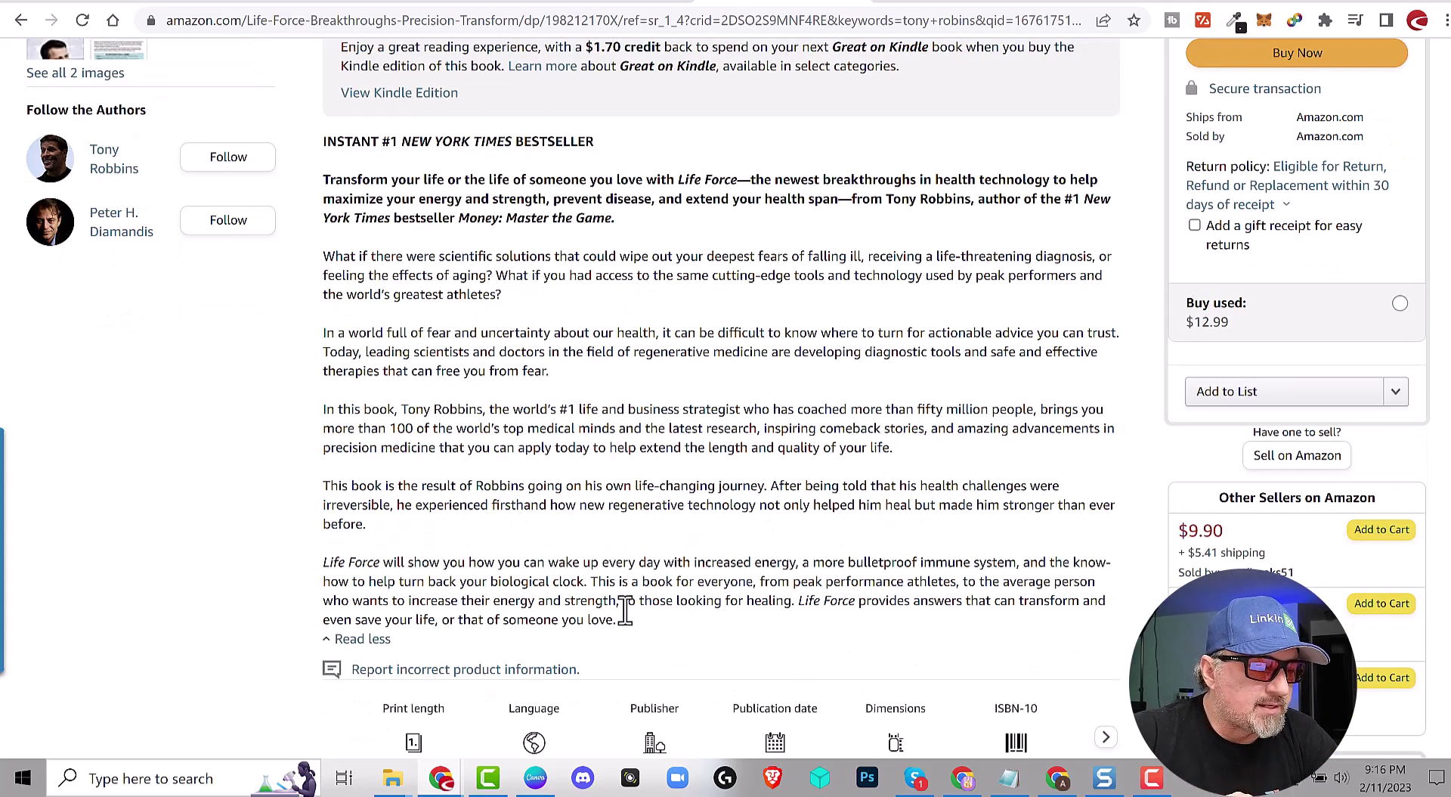
pyautogui.moveTo(625, 611); pyautogui.dragTo(330, 181)
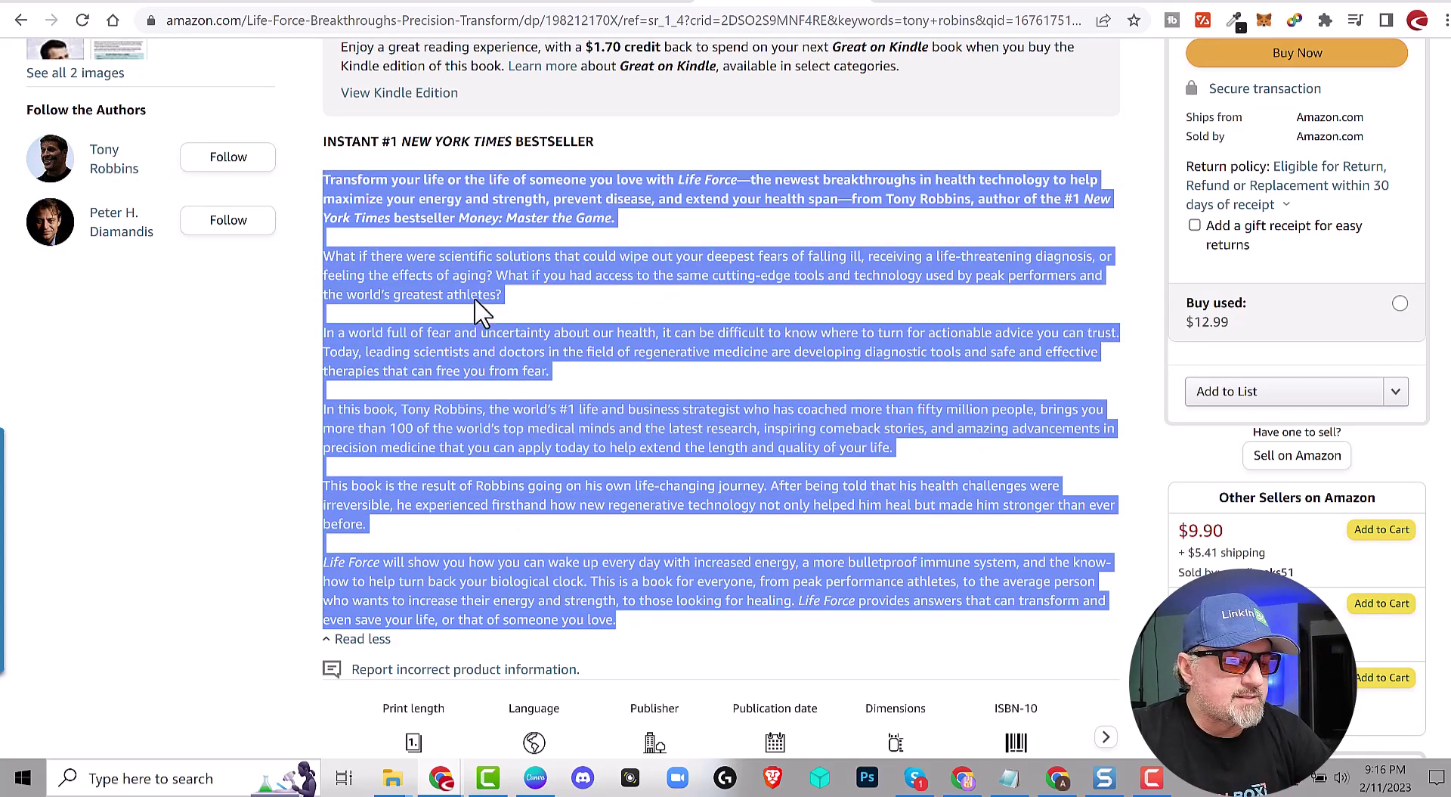
# In ChatGPT, write a prompt for a 10-bullet, high-schooler-level summary with the copied description pasted below it.
pyautogui.click(958, 4)
pyautogui.click(644, 687)
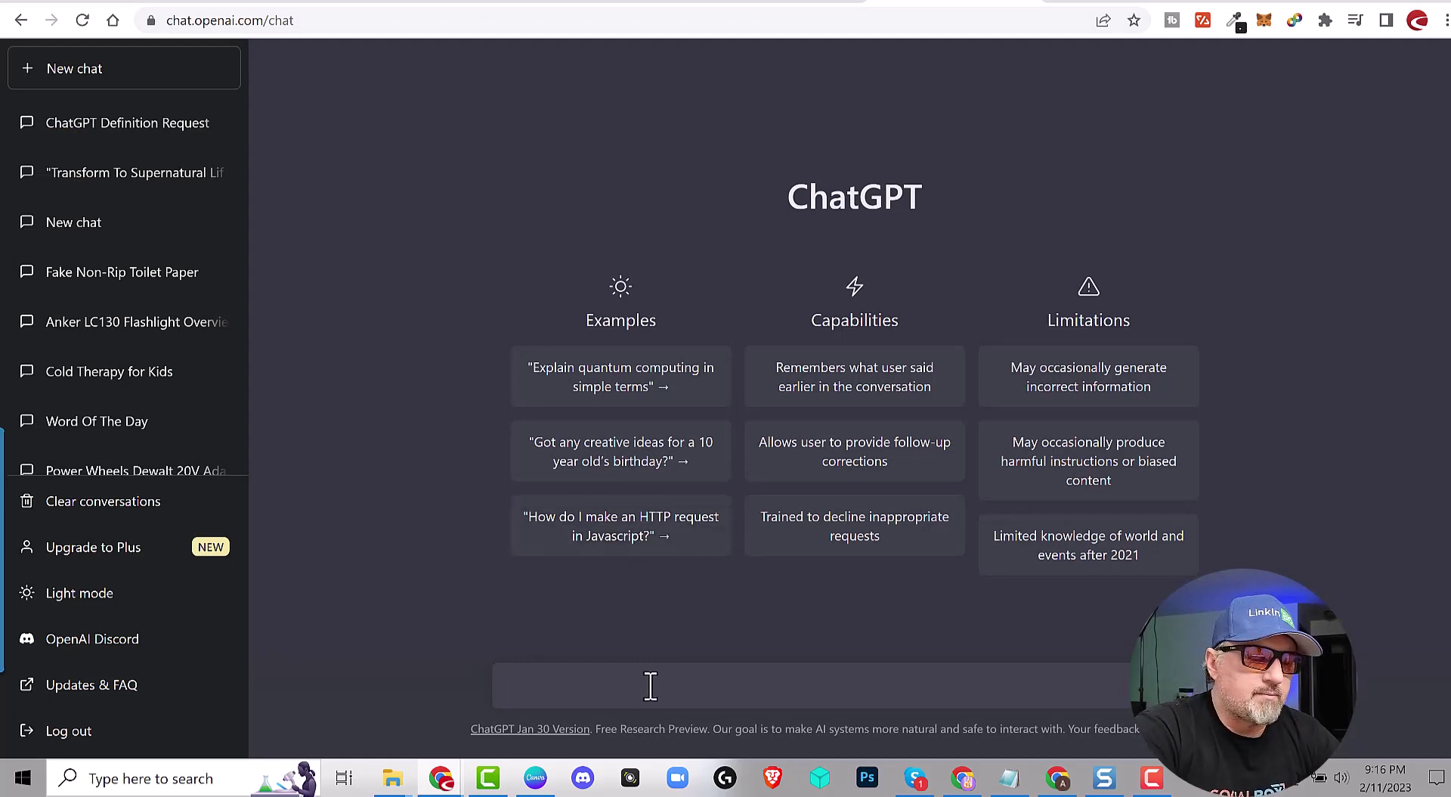
pyautogui.write('Can you ')
pyautogui.write('sumar')
pyautogui.write('marize')
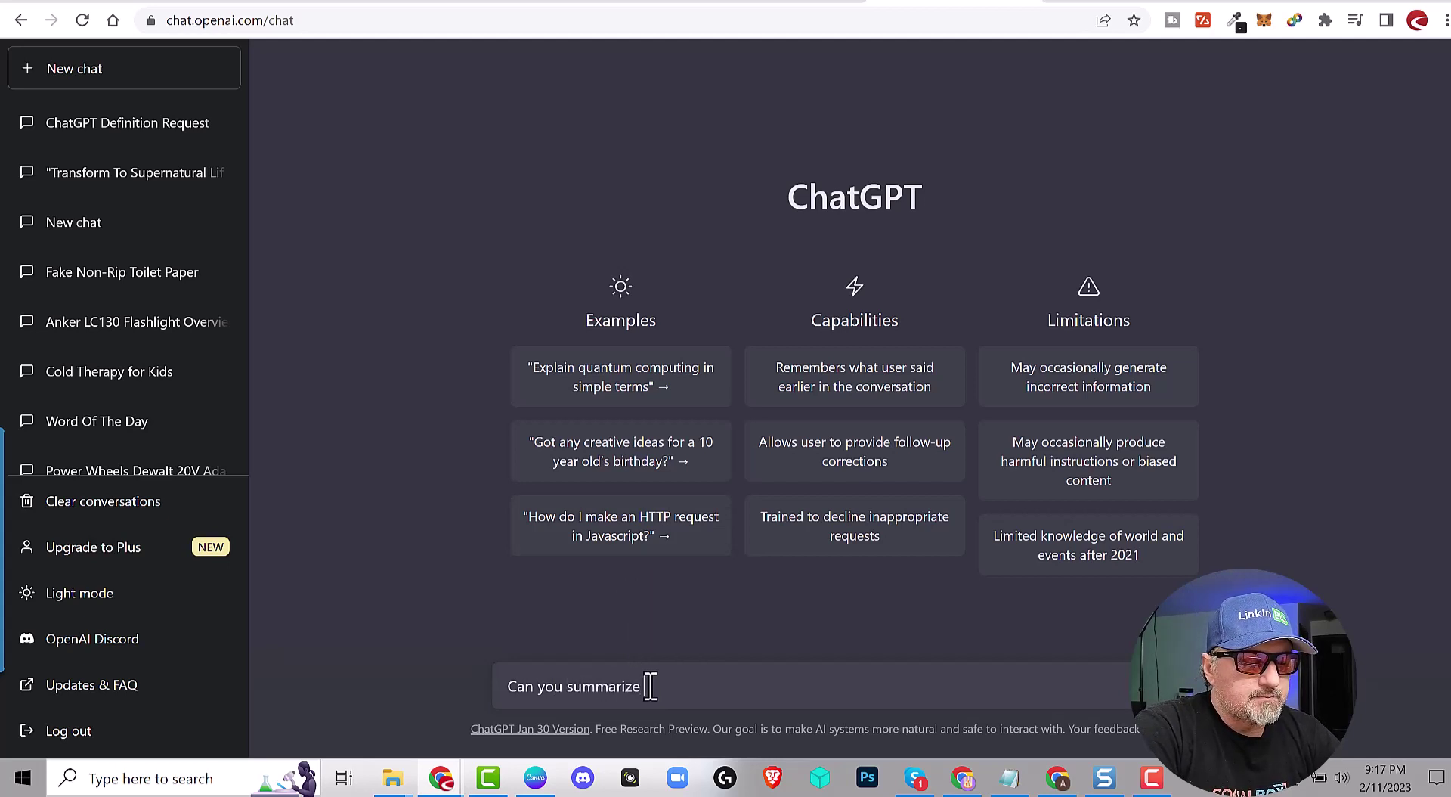
pyautogui.write(' the folowing')
pyautogui.press('BackSpace')
pyautogui.press('BackSpace')
pyautogui.write('lowing')
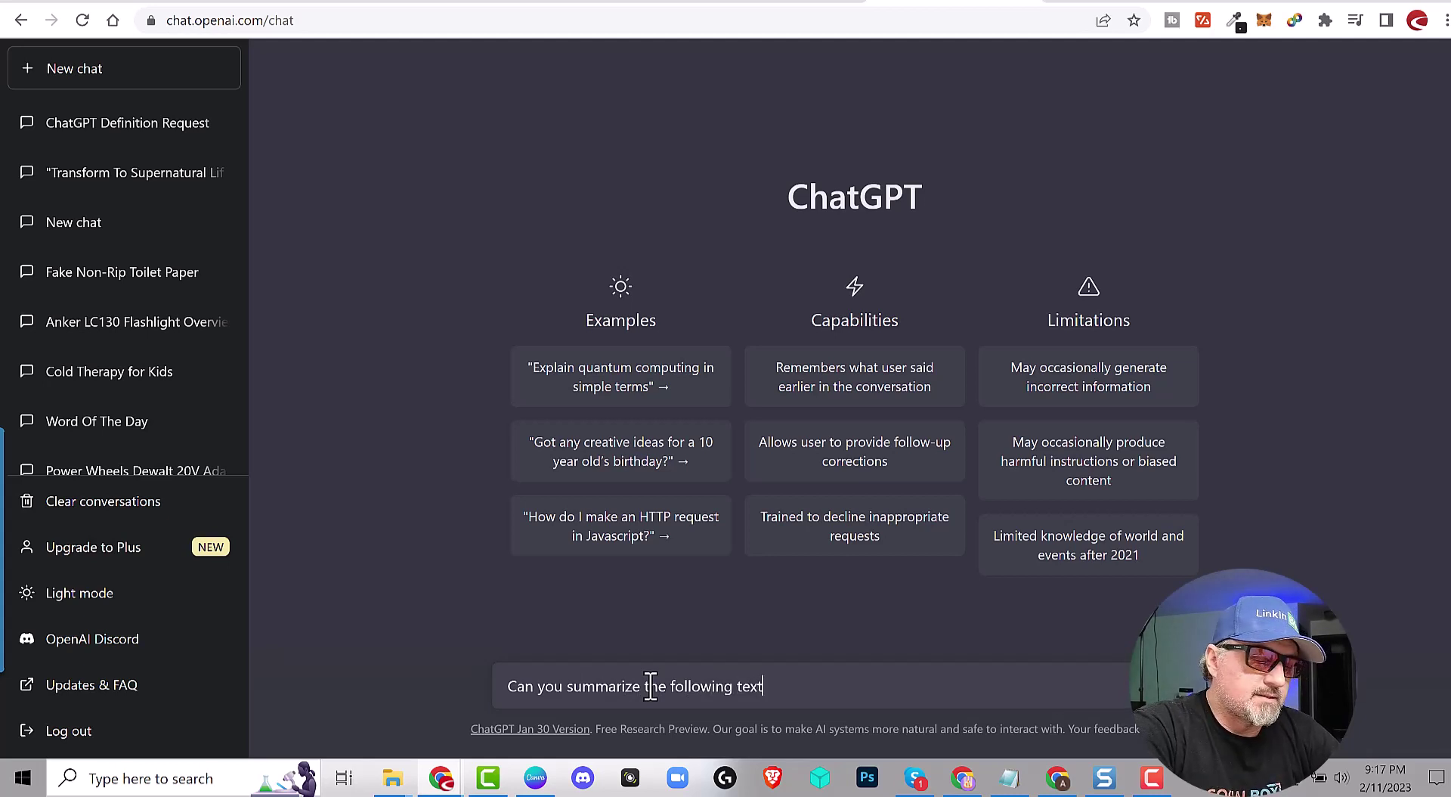
pyautogui.write(' paragraphs into 10')
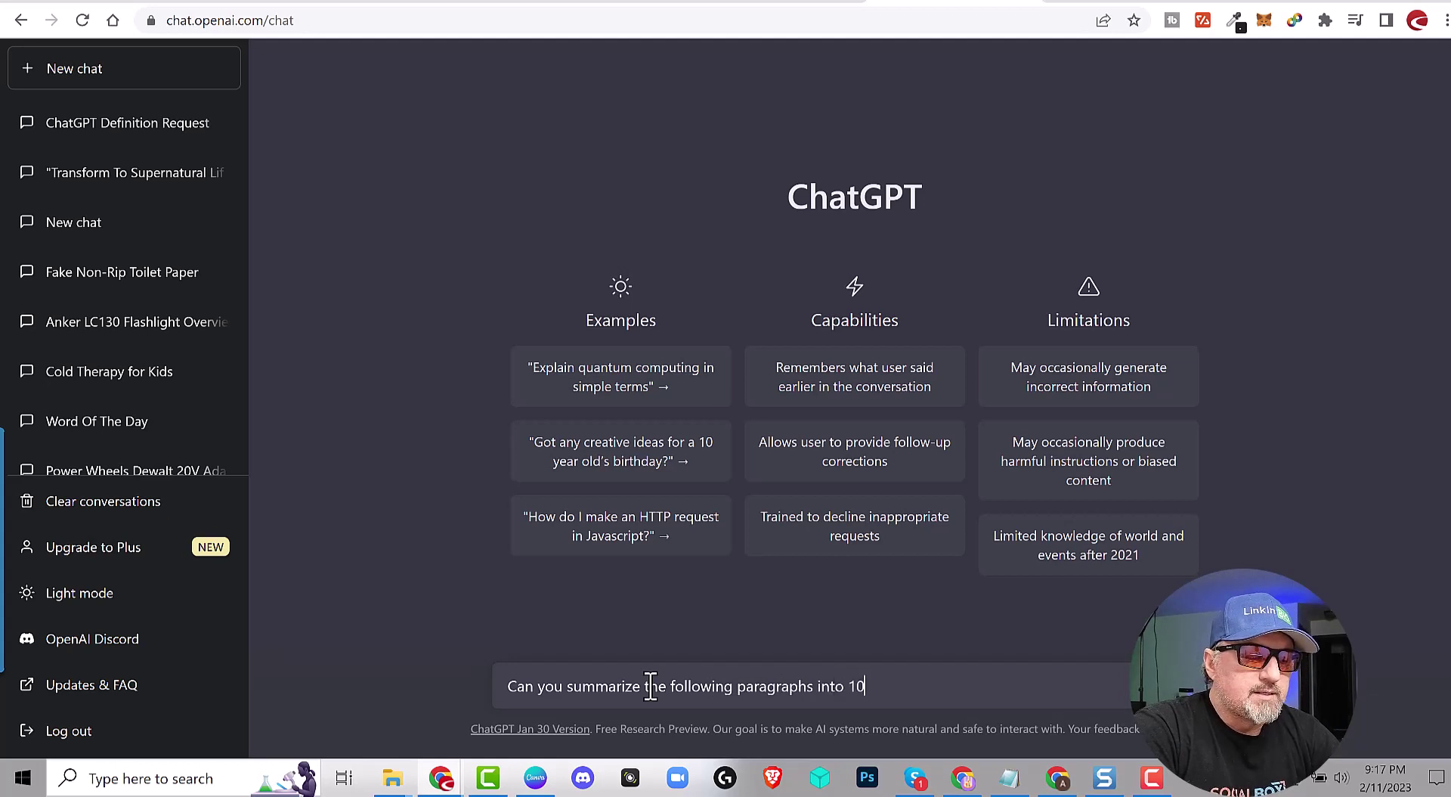
pyautogui.write(' bullets')
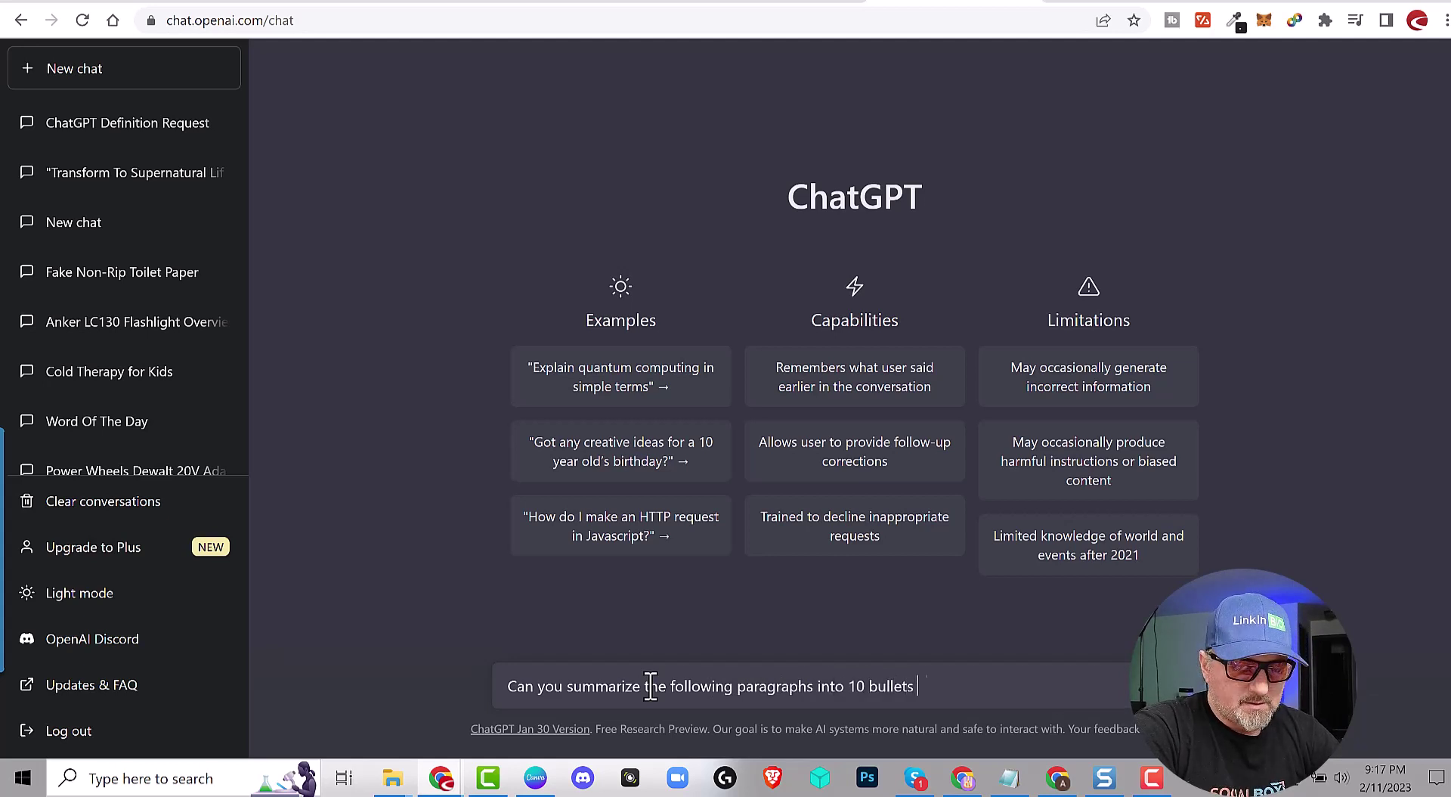
pyautogui.write(' points that')
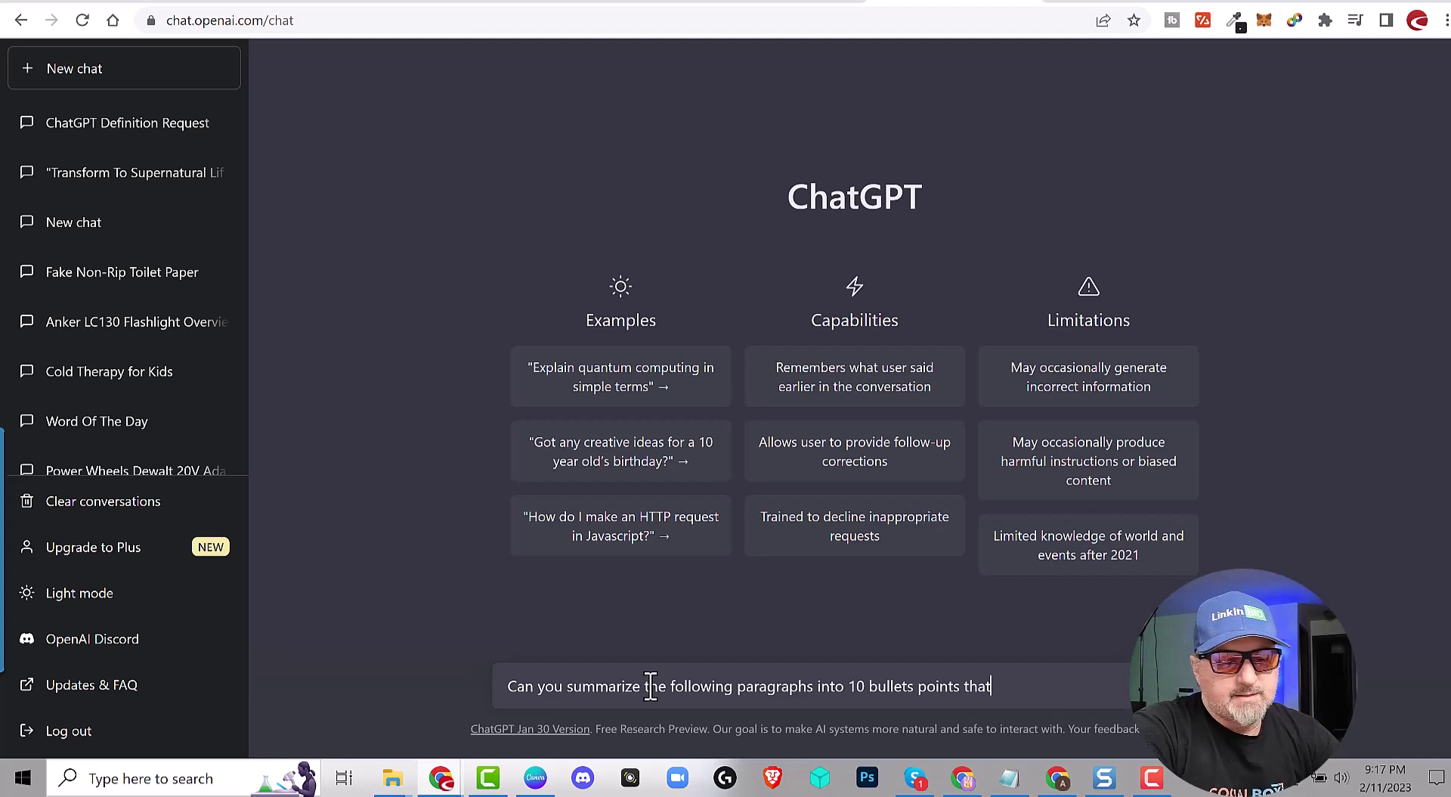
pyautogui.write(' a high schooler can')
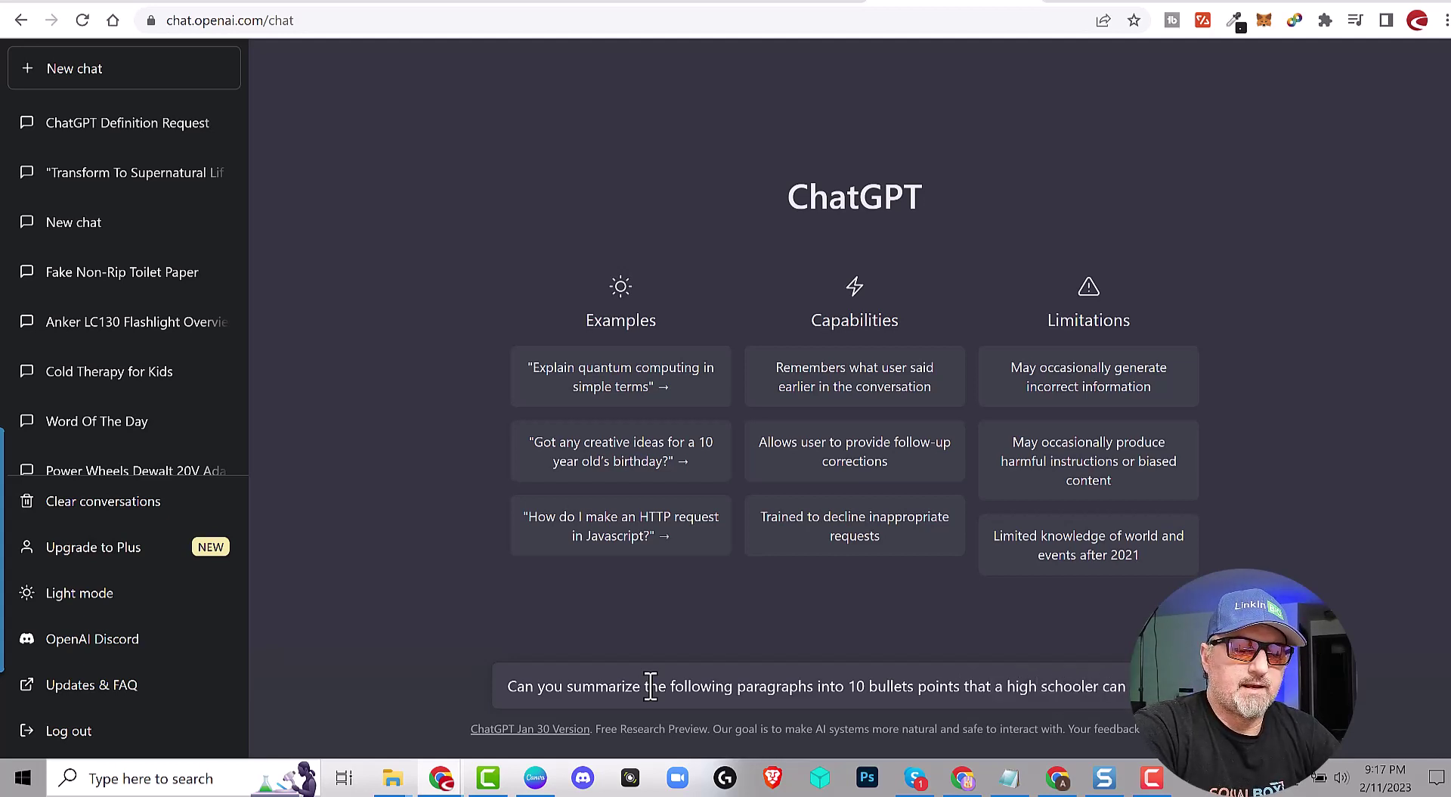
pyautogui.write(' understand')
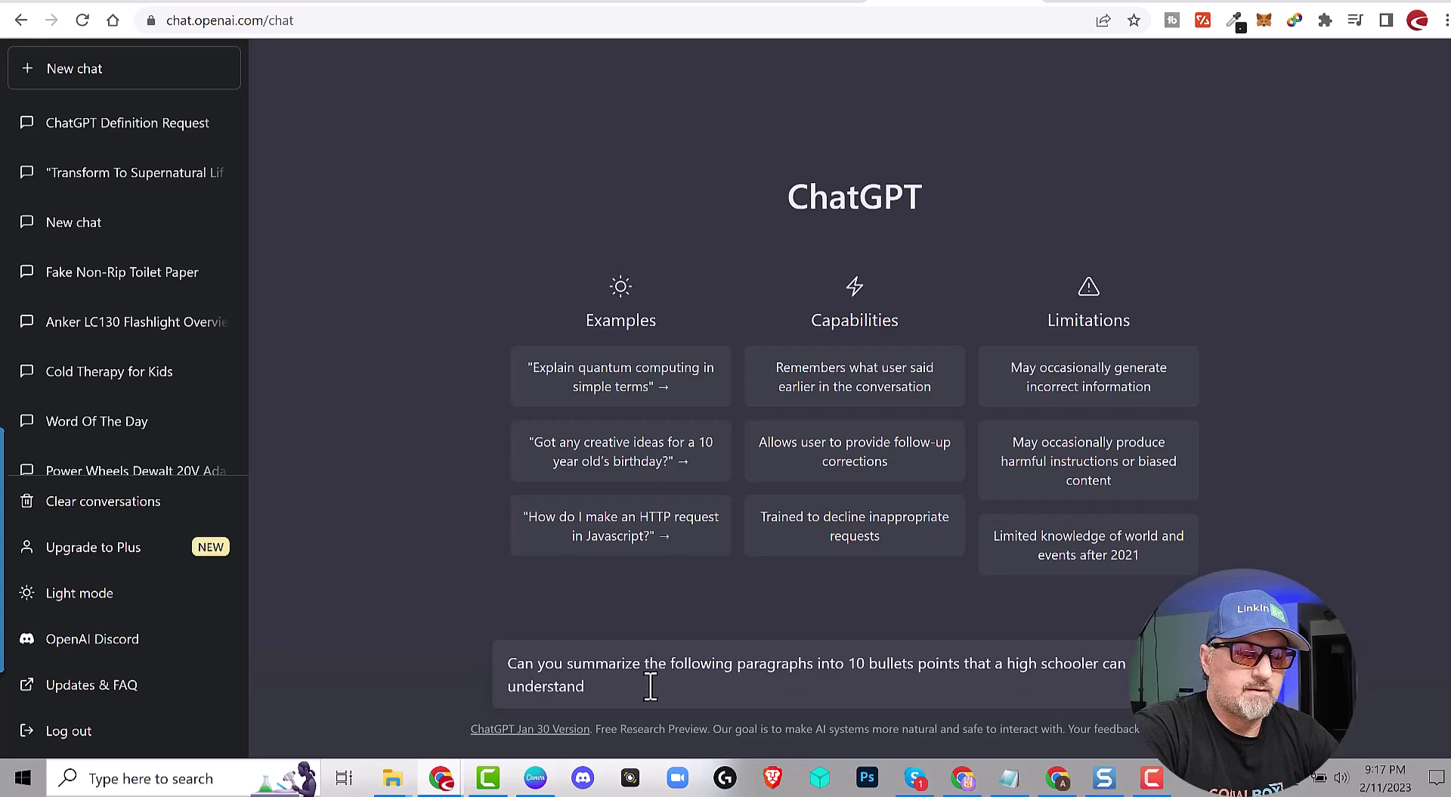
pyautogui.write('.')
pyautogui.hotkey('shift', 'Return')
pyautogui.hotkey('shift', 'Return')
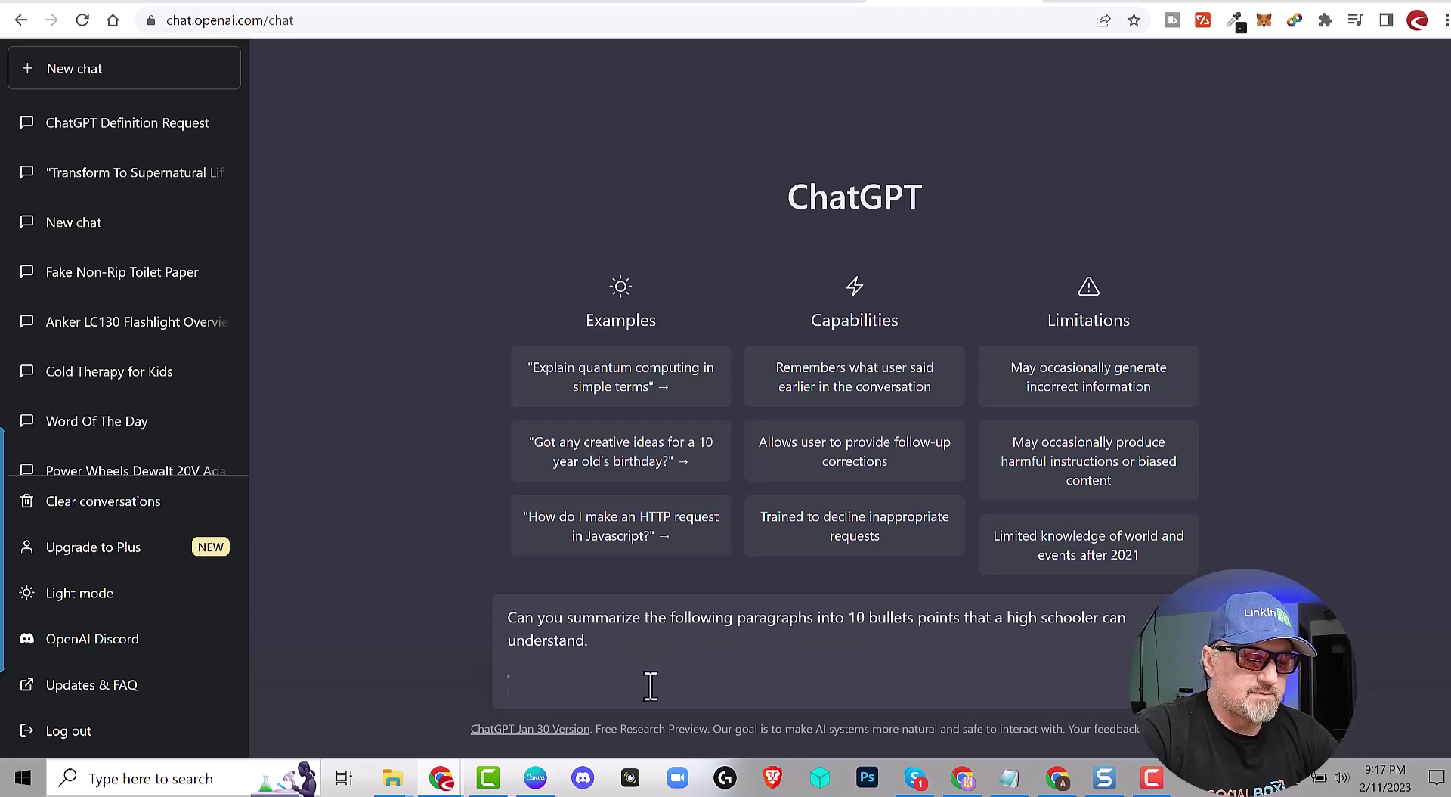
pyautogui.hotkey('ctrl', 'v')
# Send the request and select items 1 through 10 of ChatGPT's summary reply.
pyautogui.press('Return')
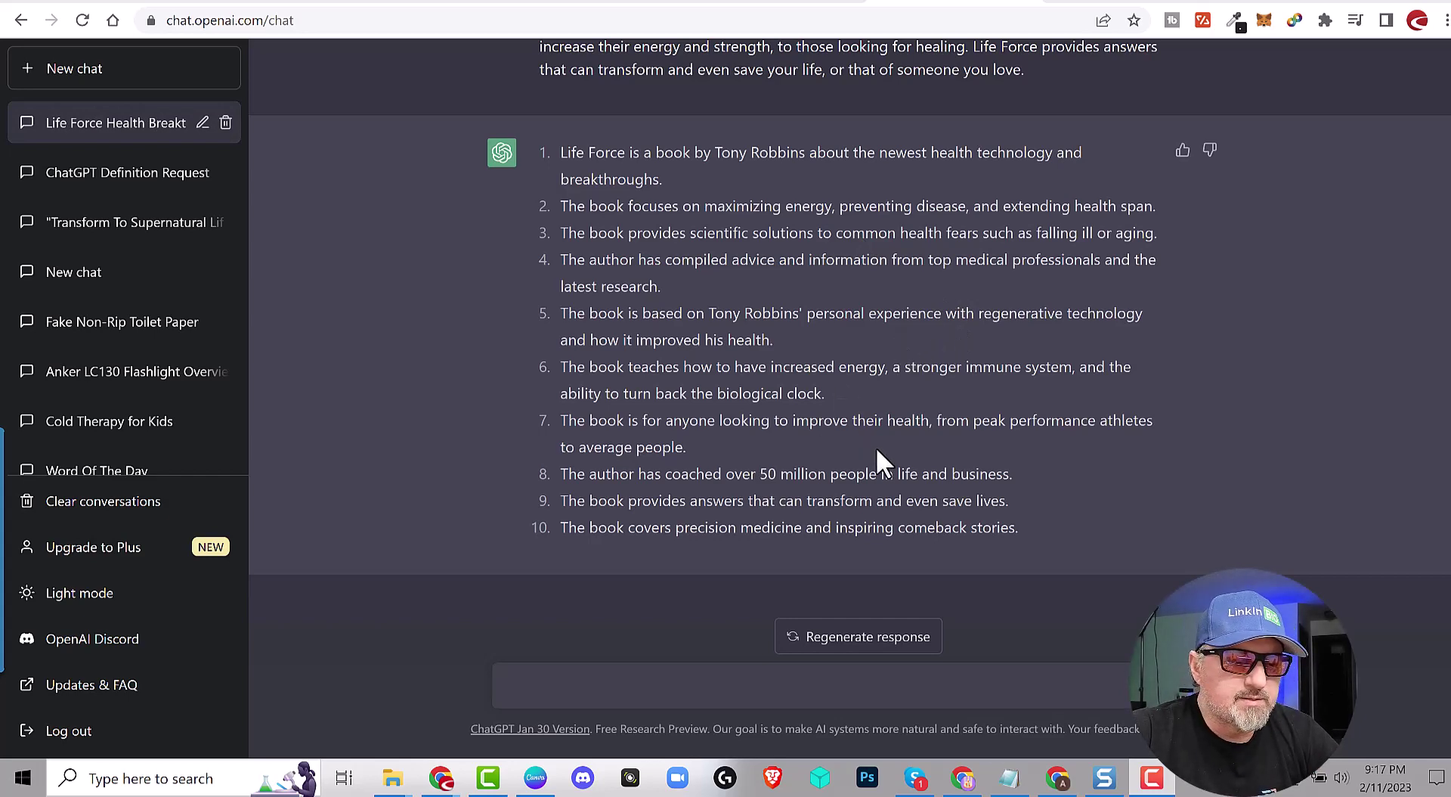
pyautogui.scroll(1, 891, 452)
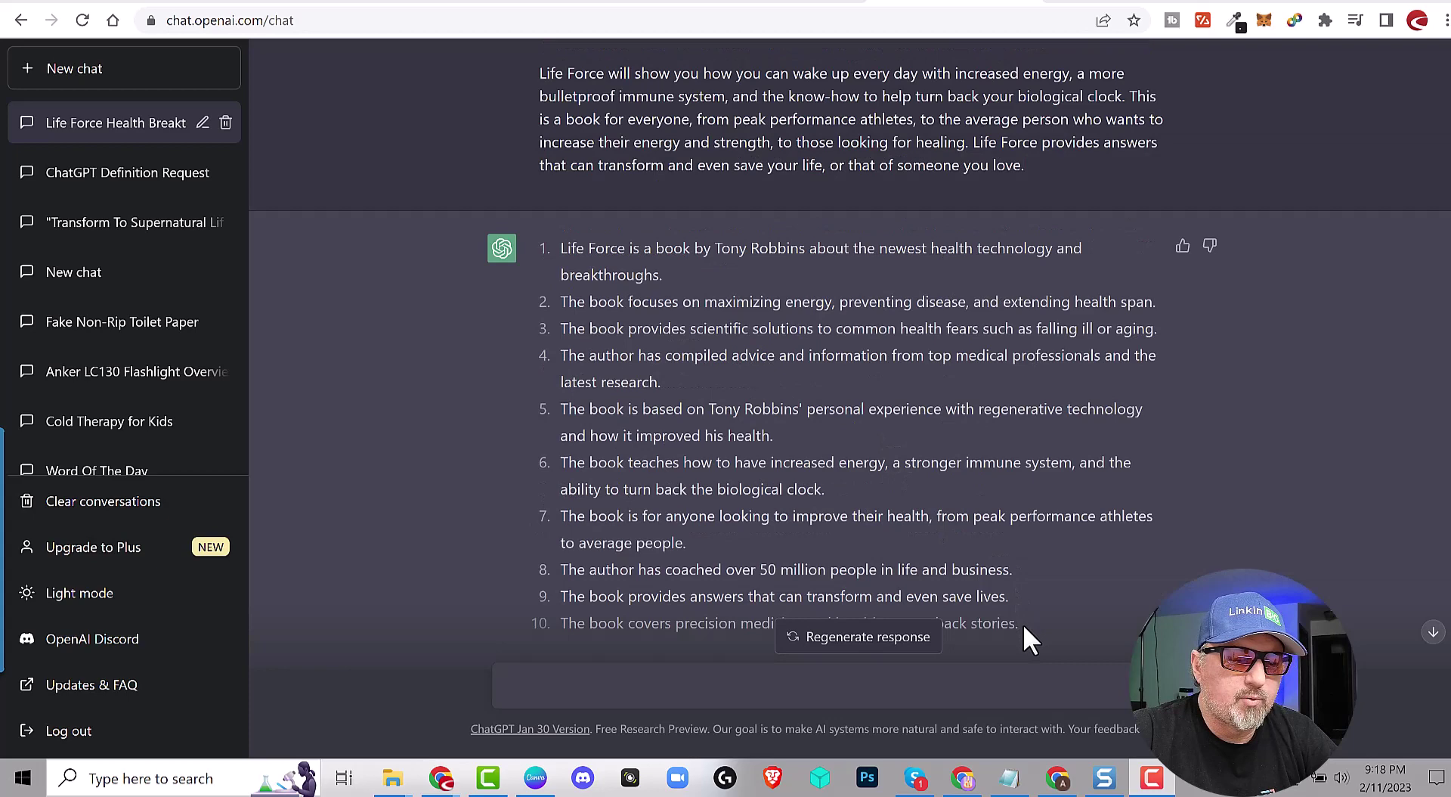
pyautogui.moveTo(1023, 624); pyautogui.dragTo(569, 301)
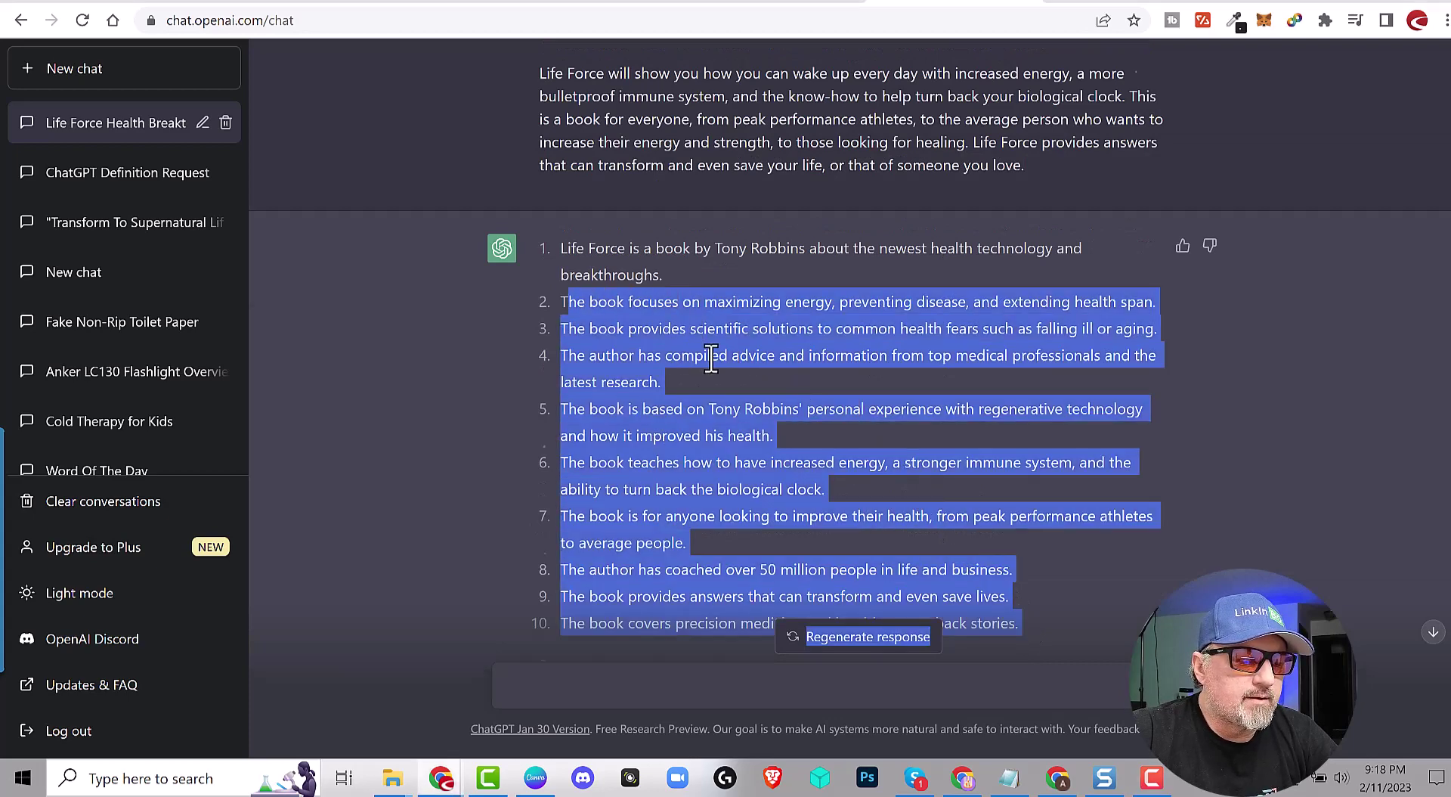
pyautogui.scroll(1, 711, 359)
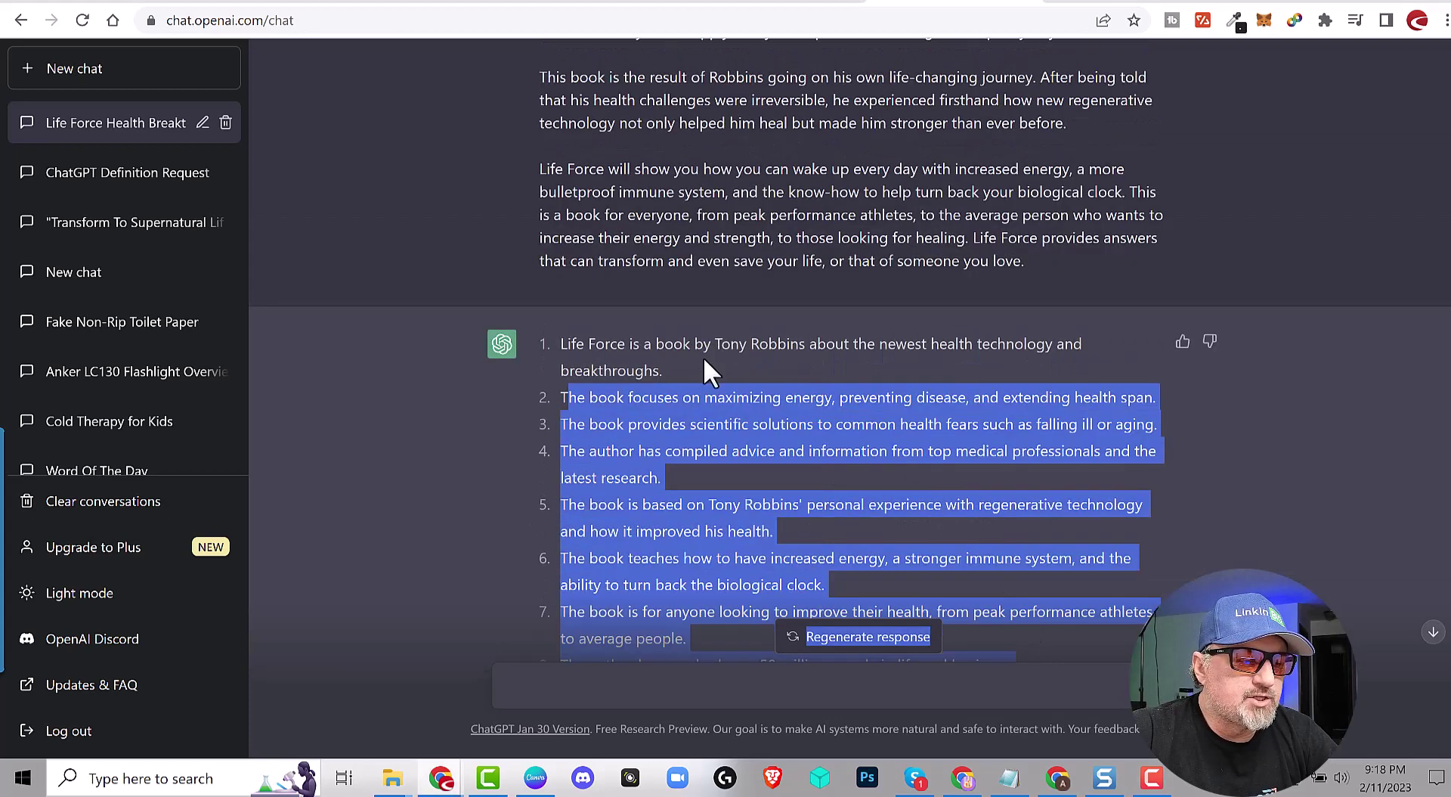
pyautogui.keyDown('shift'); pyautogui.click(561, 343); pyautogui.keyUp('shift')
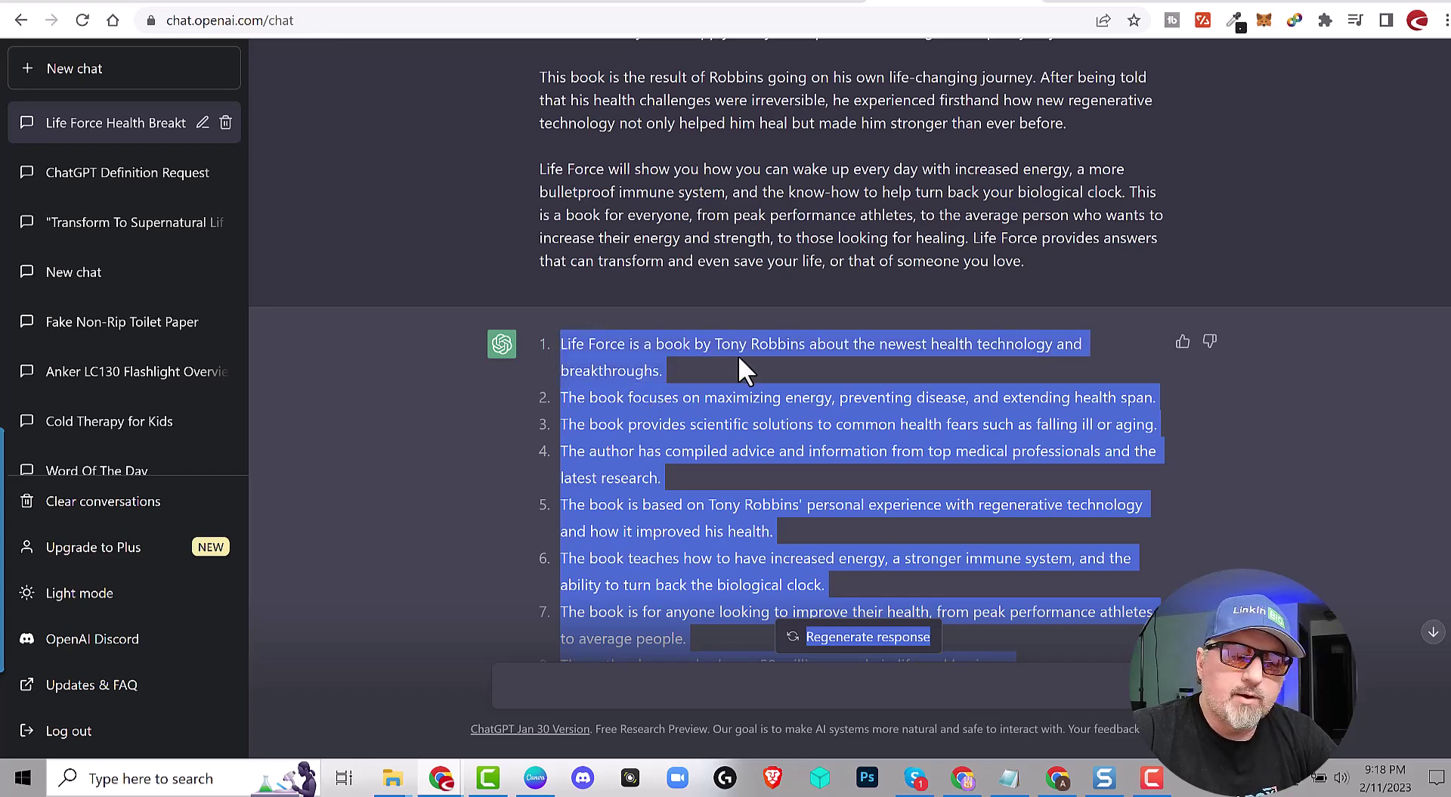
# Paste the ten-point summary into the review script document and set all its text to Arial.
pyautogui.click(1141, 2)
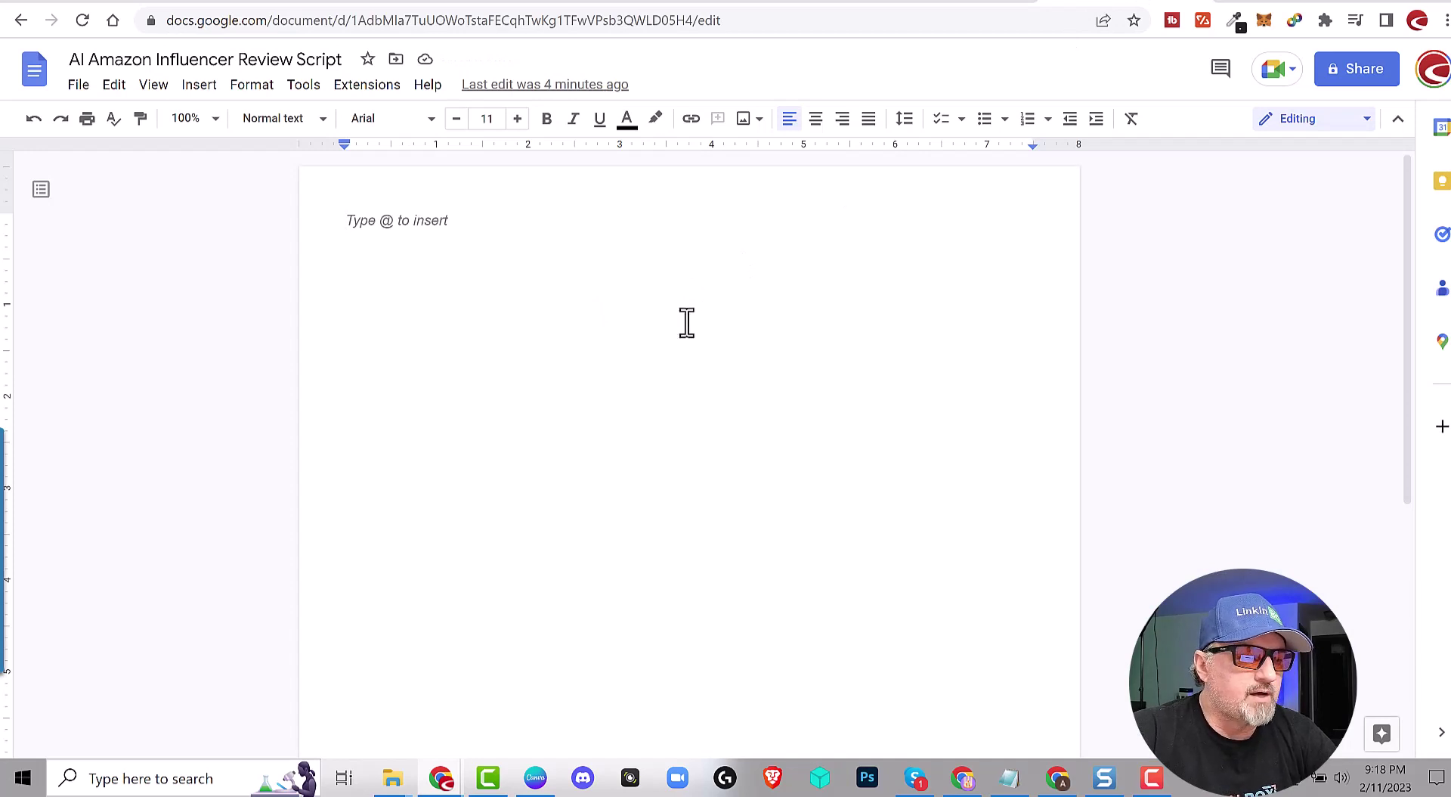
pyautogui.hotkey('ctrl', 'v')
pyautogui.hotkey('ctrl', 'a')
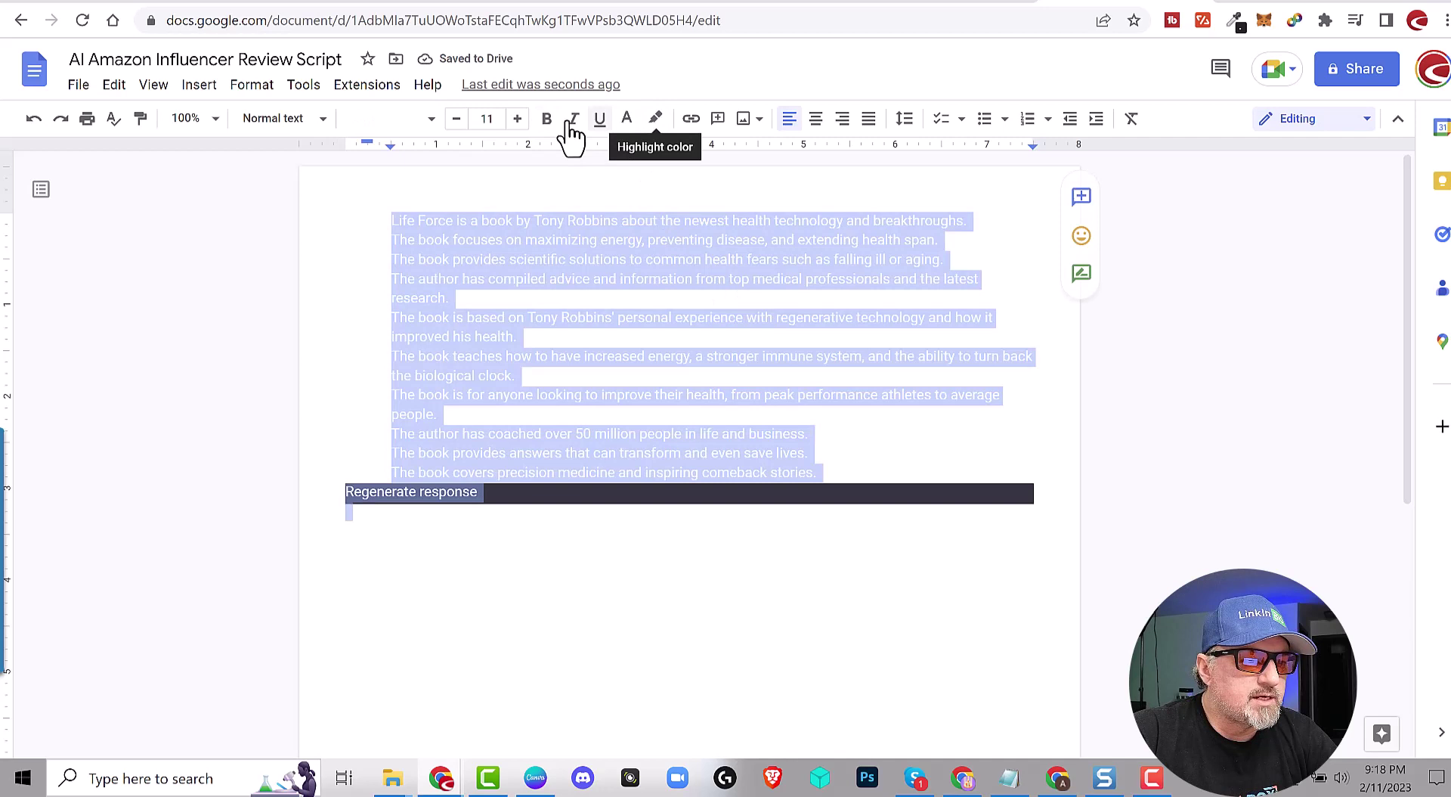
pyautogui.click(412, 118)
pyautogui.click(408, 228)
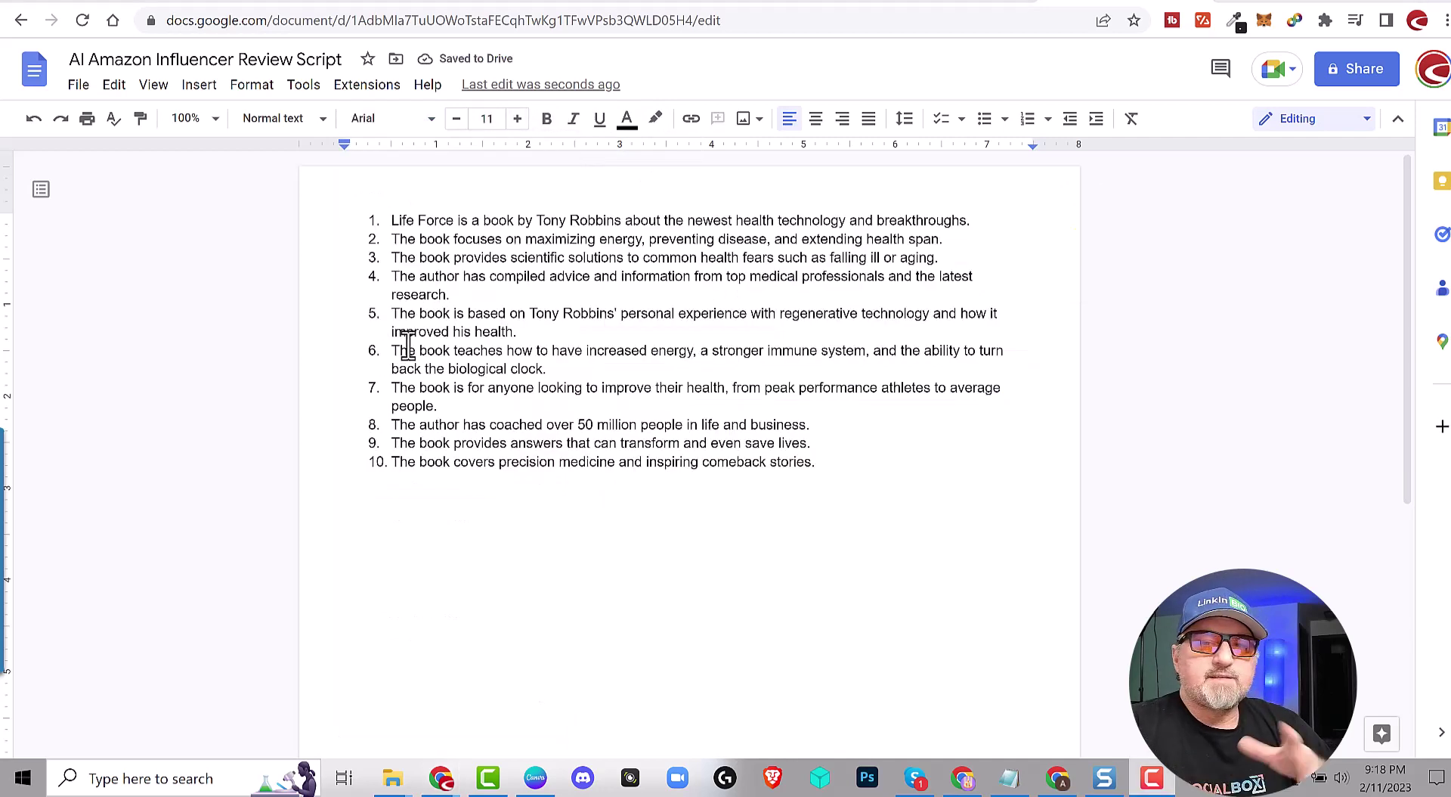